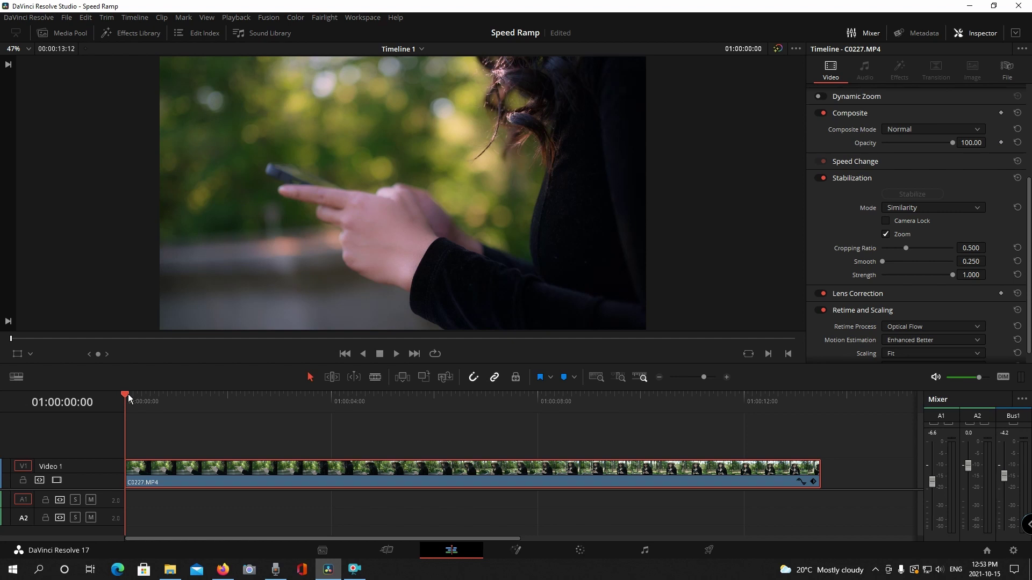
Scrub the opening frames, select clip C0227.MP4 and show its retime controls reading 100%.
left_click_drag(128, 394, 501, 442)
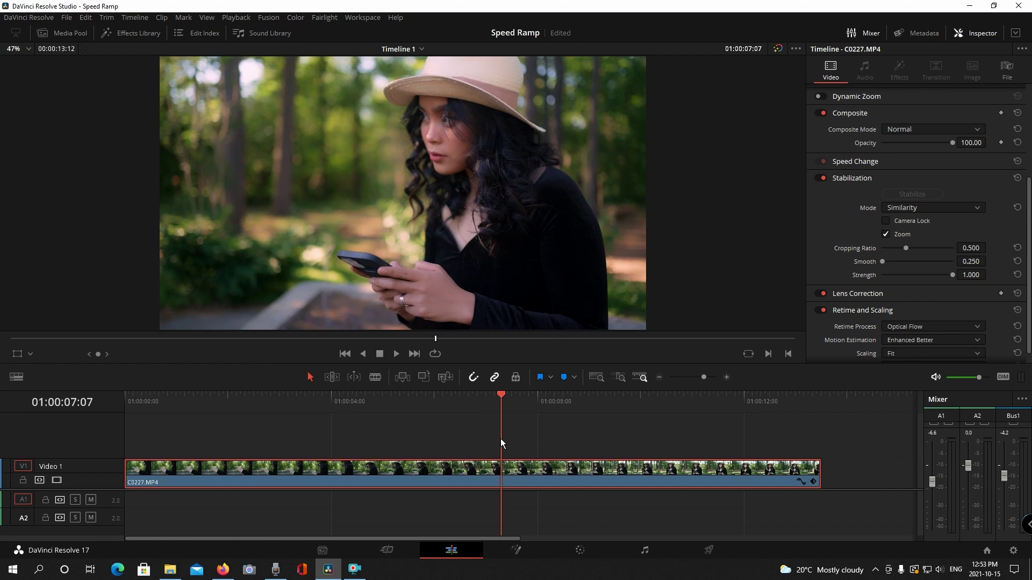
left_click(469, 434)
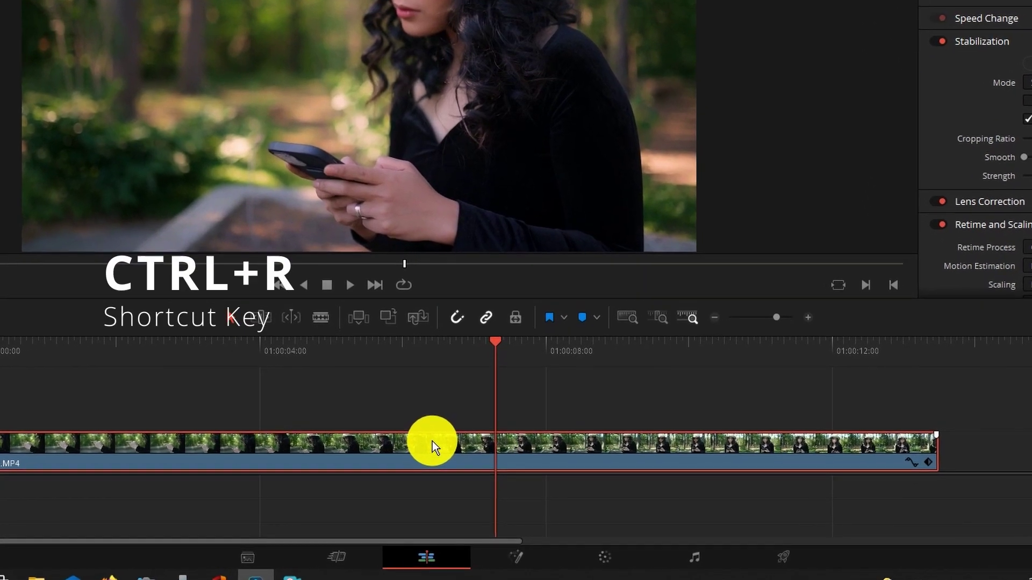
key("ctrl+r")
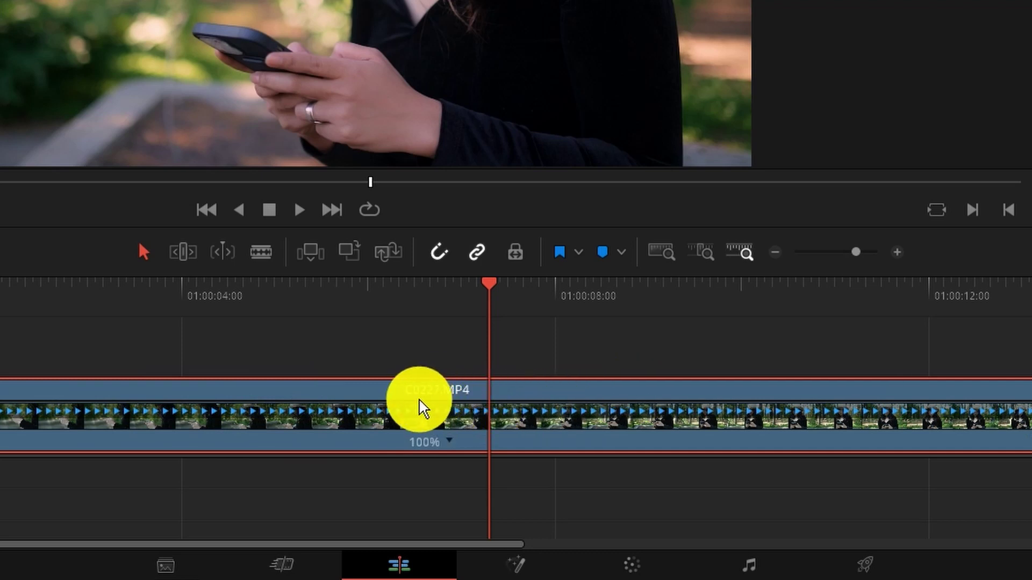
right_click(420, 404)
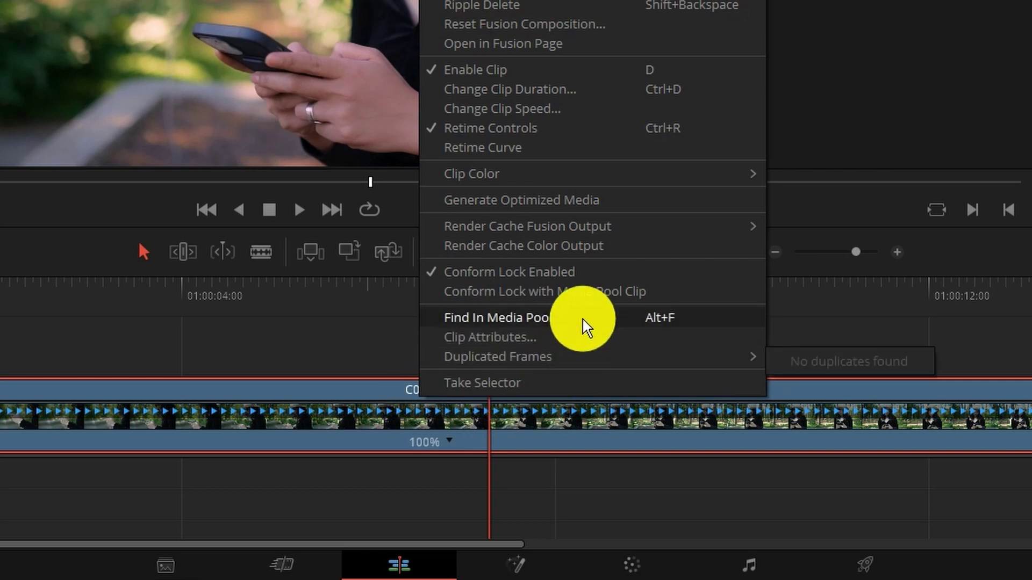
left_click(505, 132)
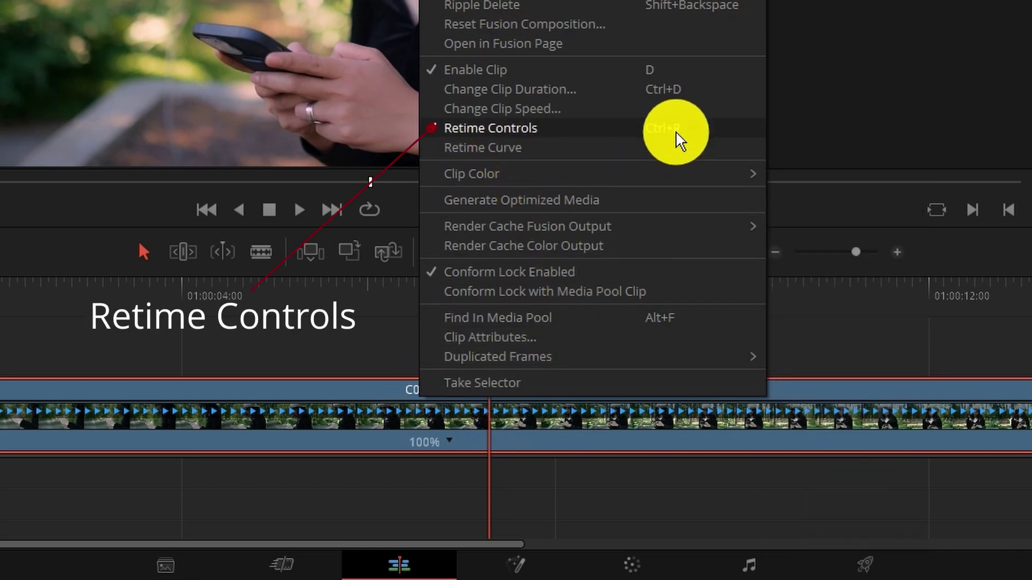
left_click(429, 444)
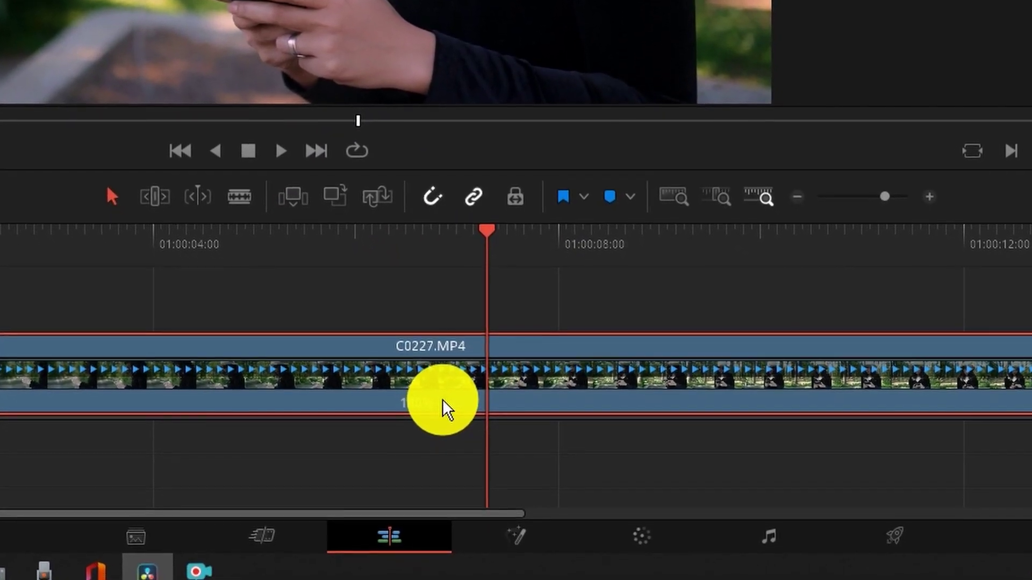
Add a speed point on C0227.MP4 near 01:00:07:07.
left_click(444, 414)
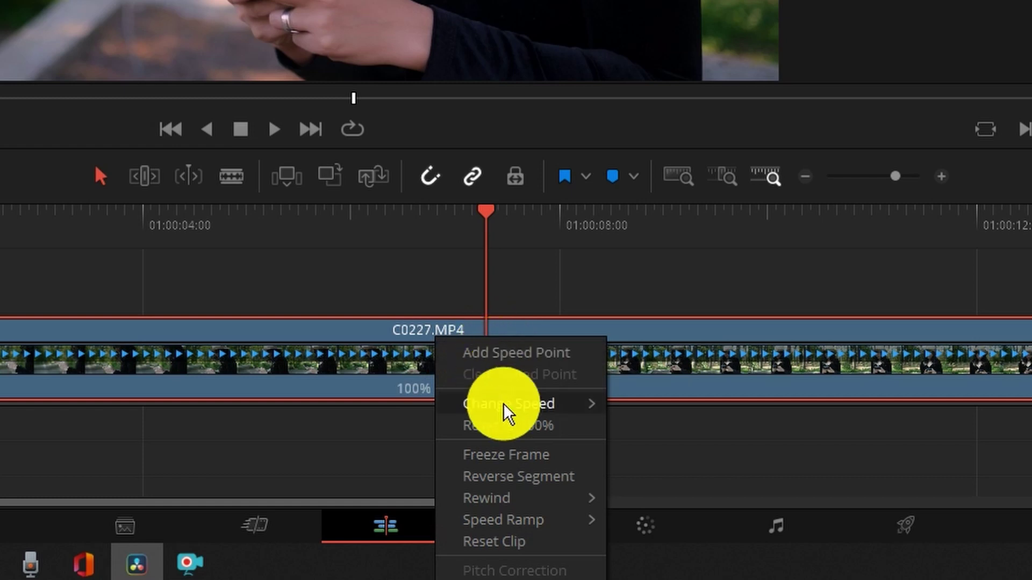
mouse_move(509, 412)
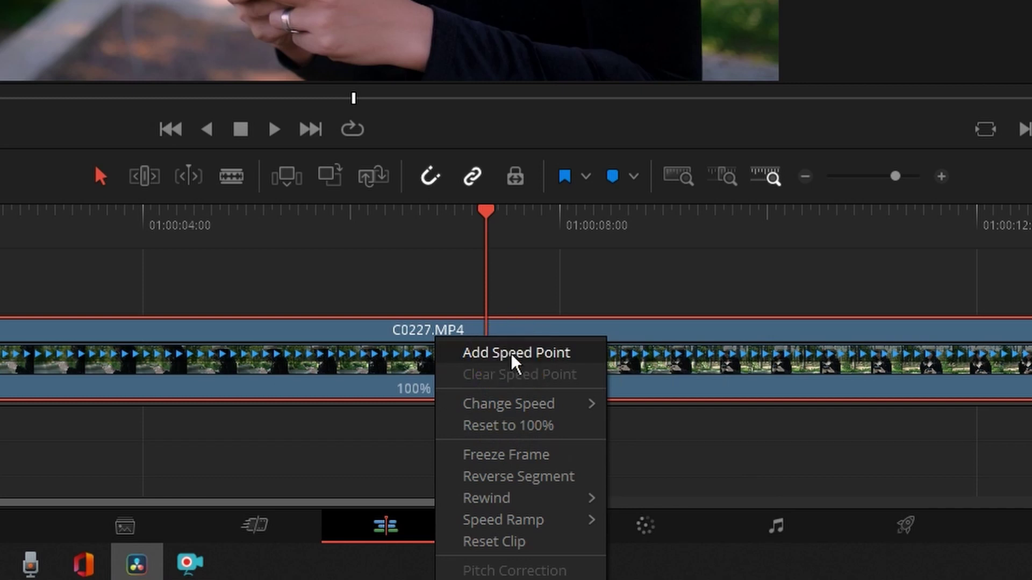
left_click(513, 356)
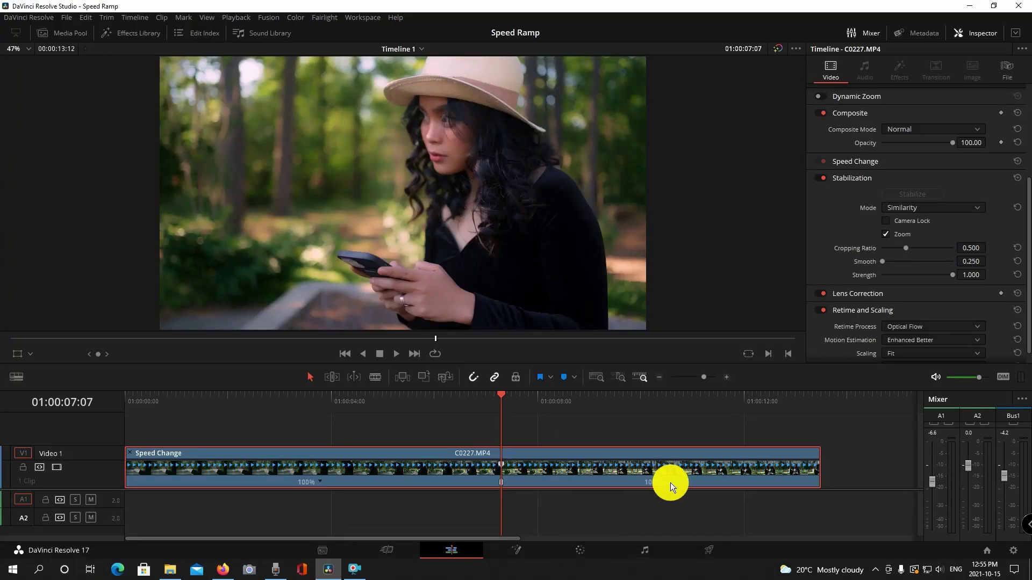
Speed the section after the new speed point up to 400%.
left_click(669, 483)
mouse_move(699, 489)
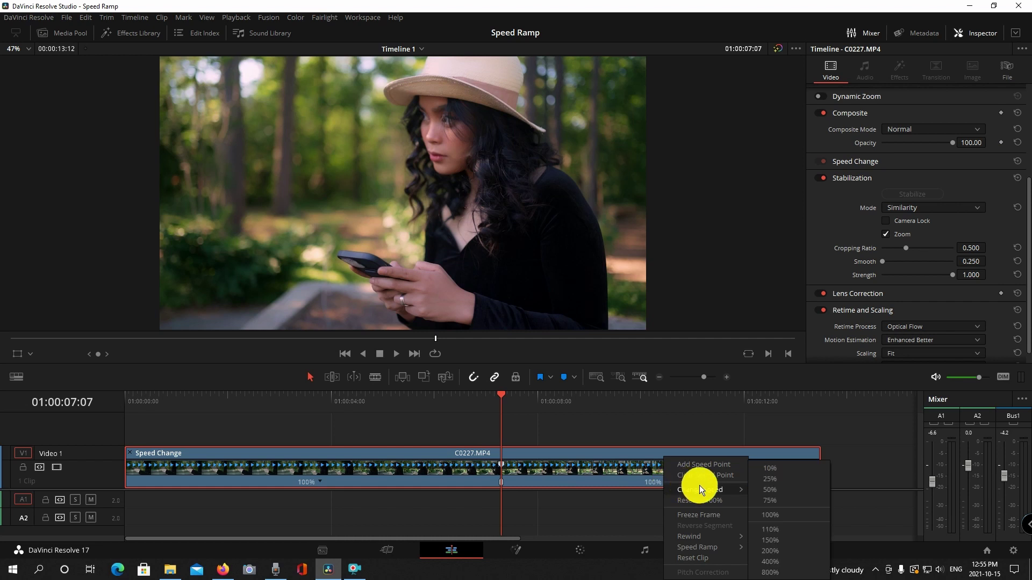
left_click(784, 562)
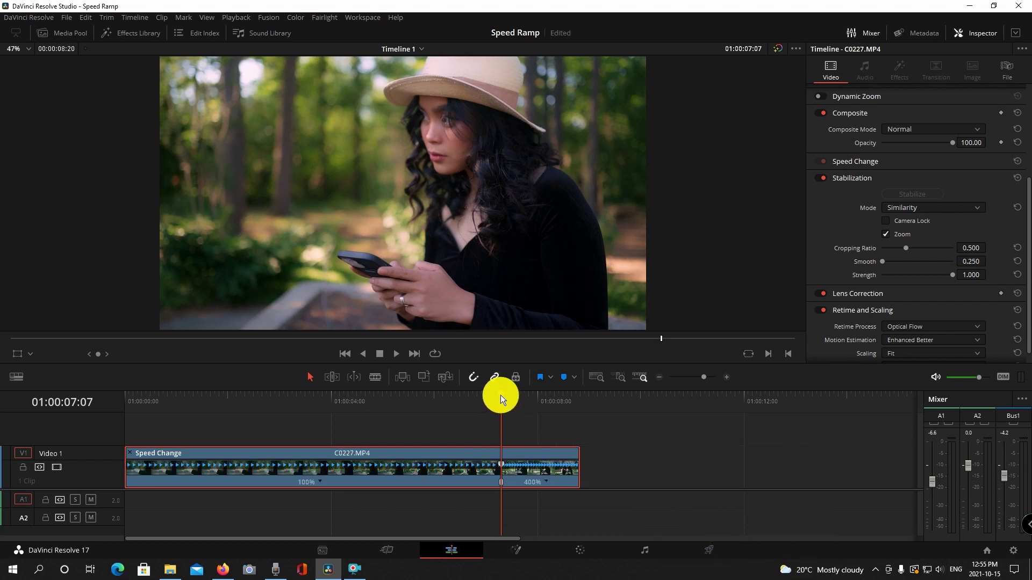
left_click_drag(500, 396, 546, 402)
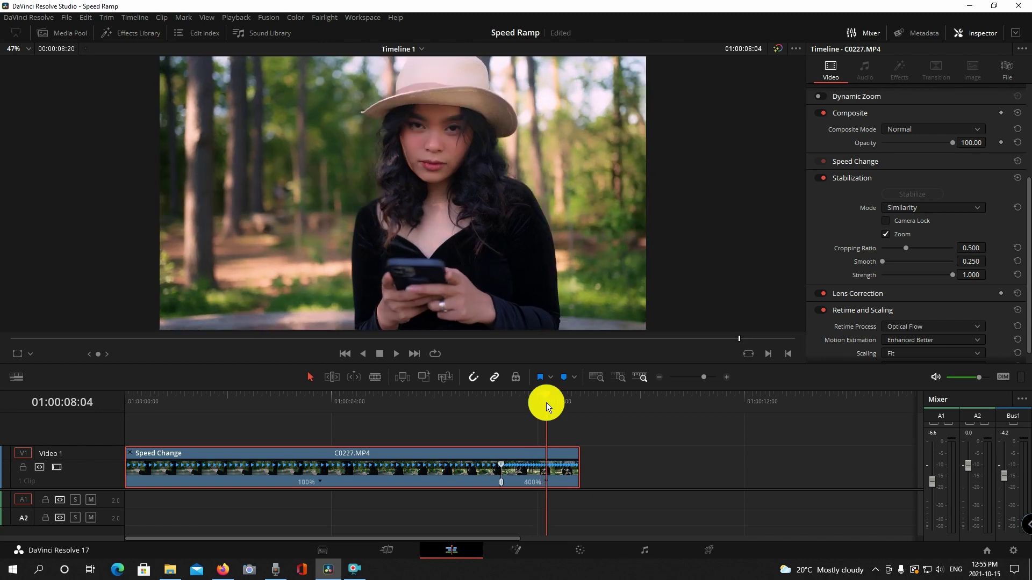
Add a second speed point inside the 400% section around 01:00:08:04.
left_click(546, 481)
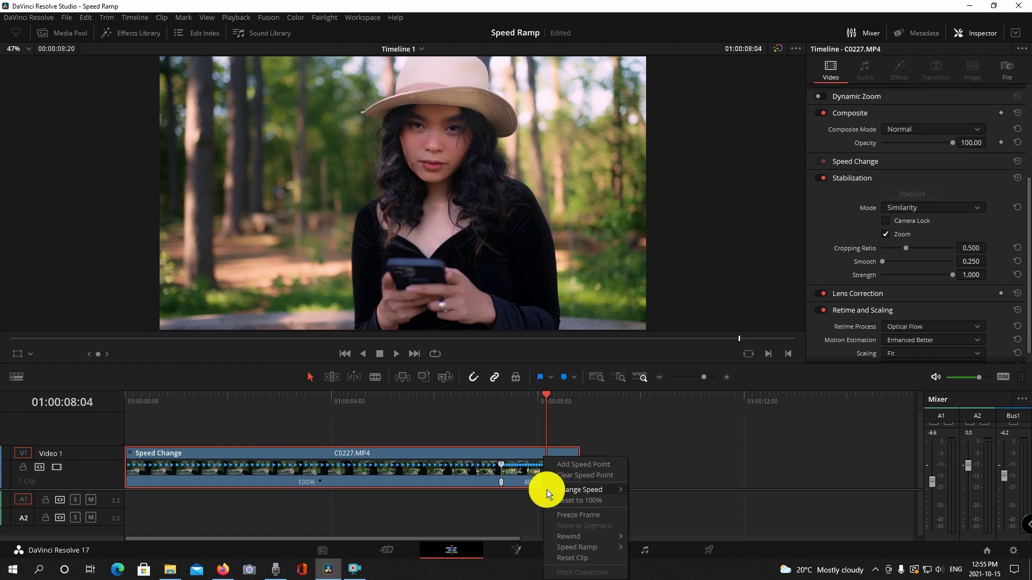
mouse_move(548, 493)
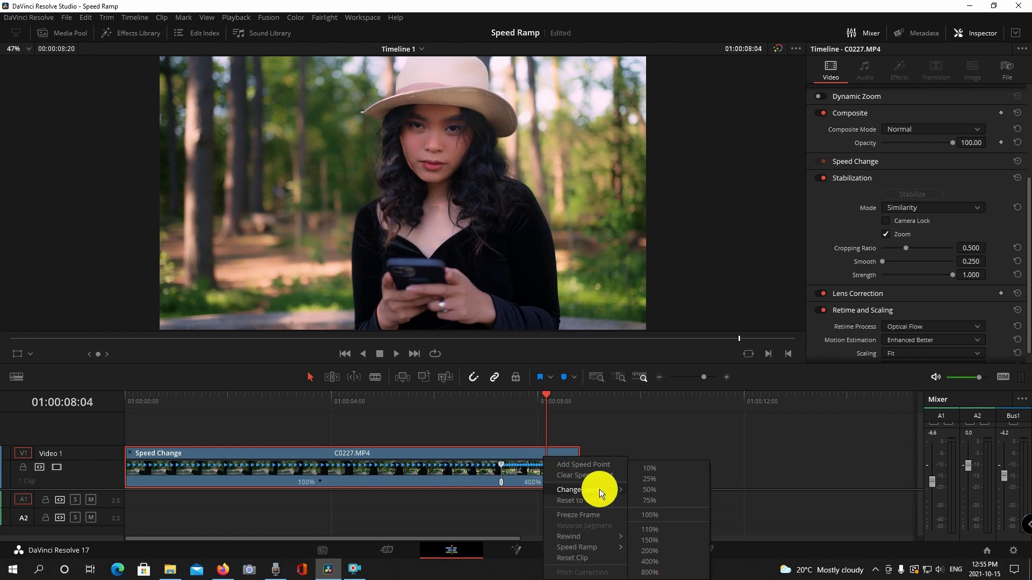
left_click(604, 462)
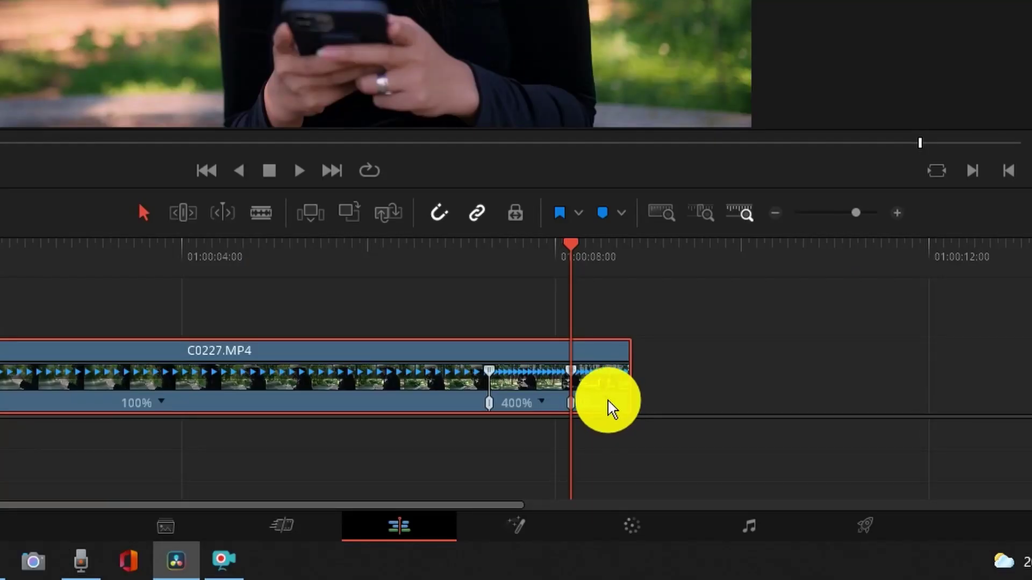
Slow the clip's new last section to 25%.
left_click(608, 401)
mouse_move(676, 422)
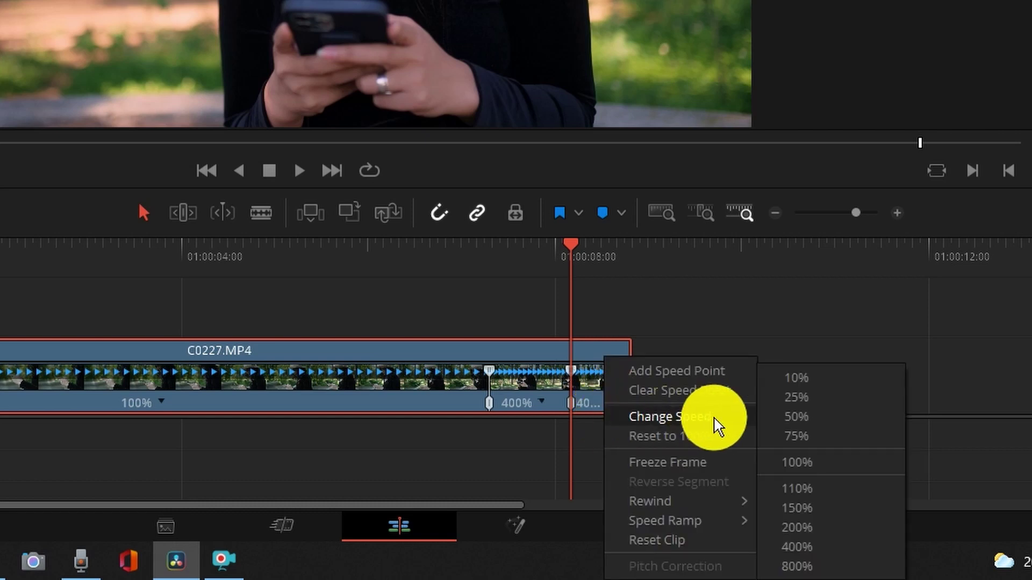
left_click(833, 396)
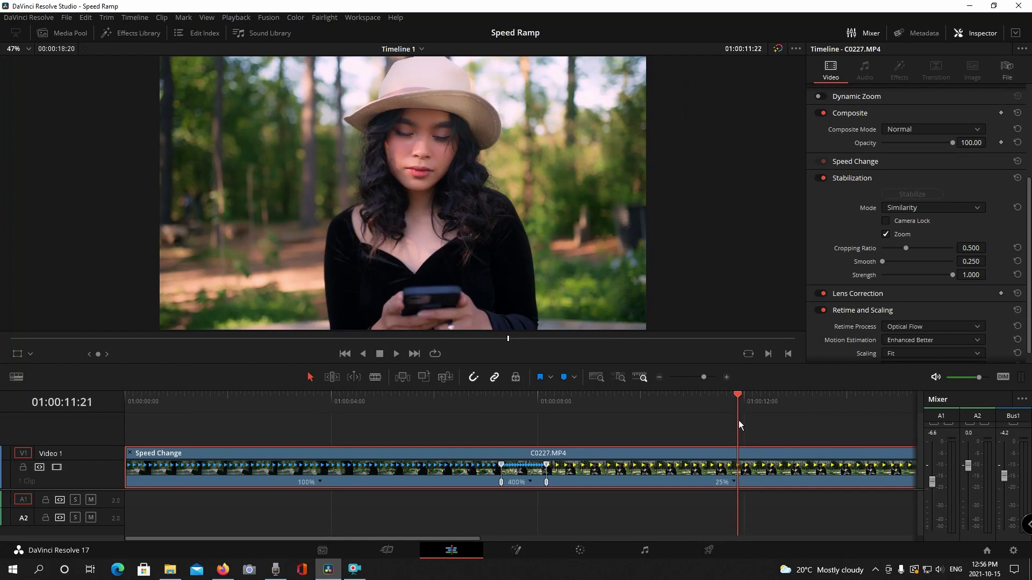
mouse_move(738, 421)
left_mouse_down()
mouse_move(639, 420)
mouse_move(754, 426)
left_mouse_up()
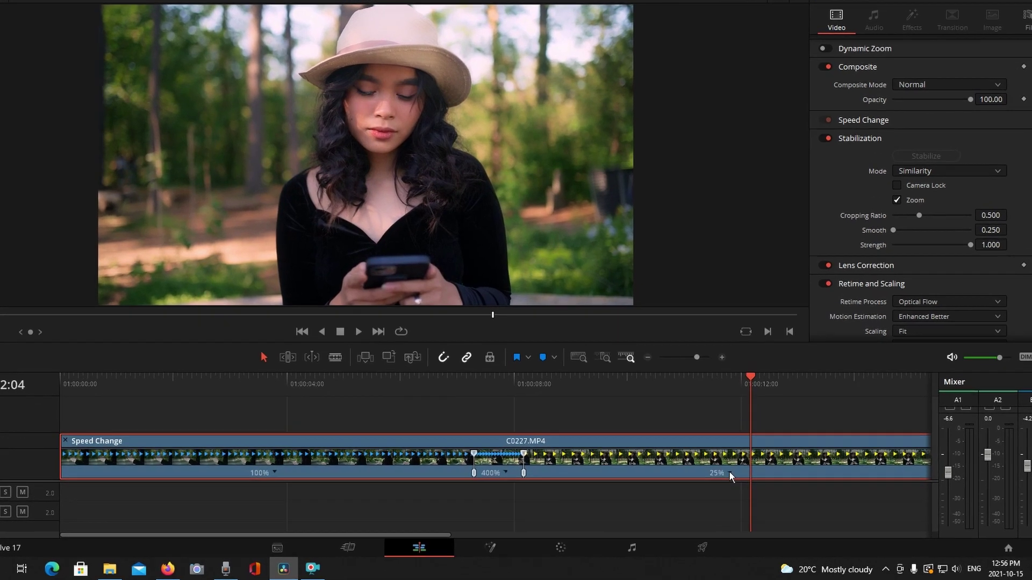
Add a speed point near 01:00:12:00 and set the final section back to 100%.
right_click(733, 481)
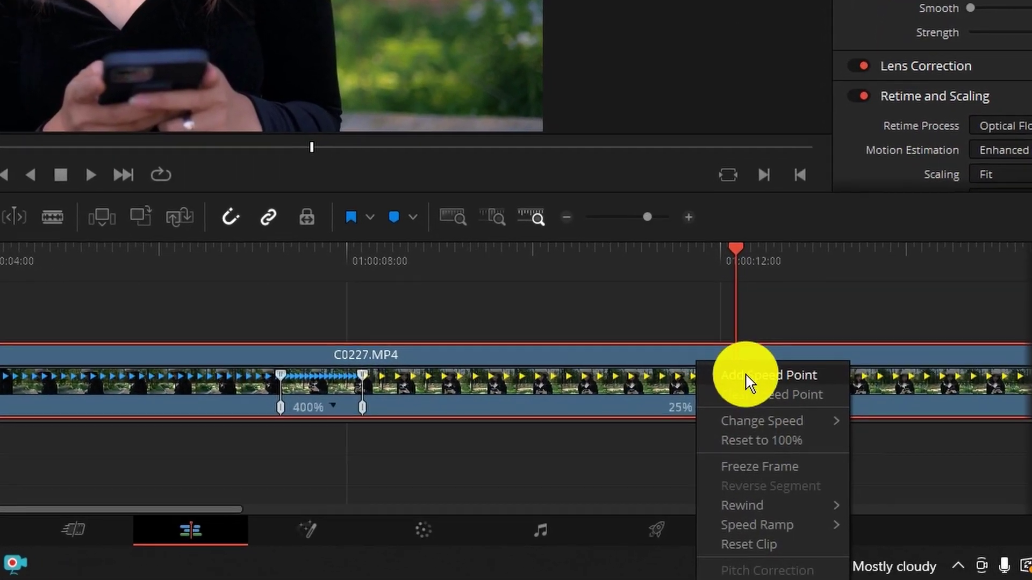
left_click(747, 377)
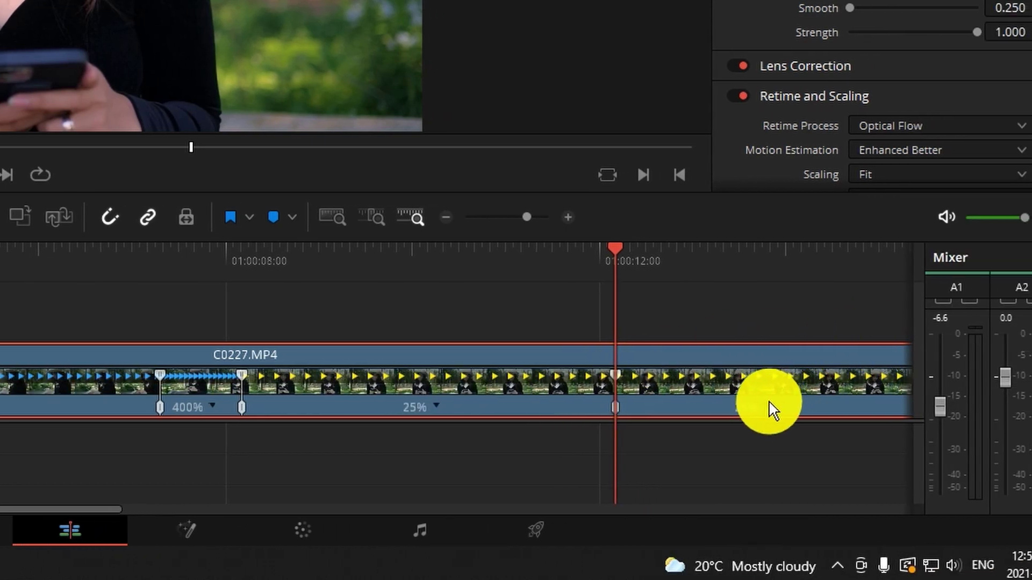
right_click(772, 412)
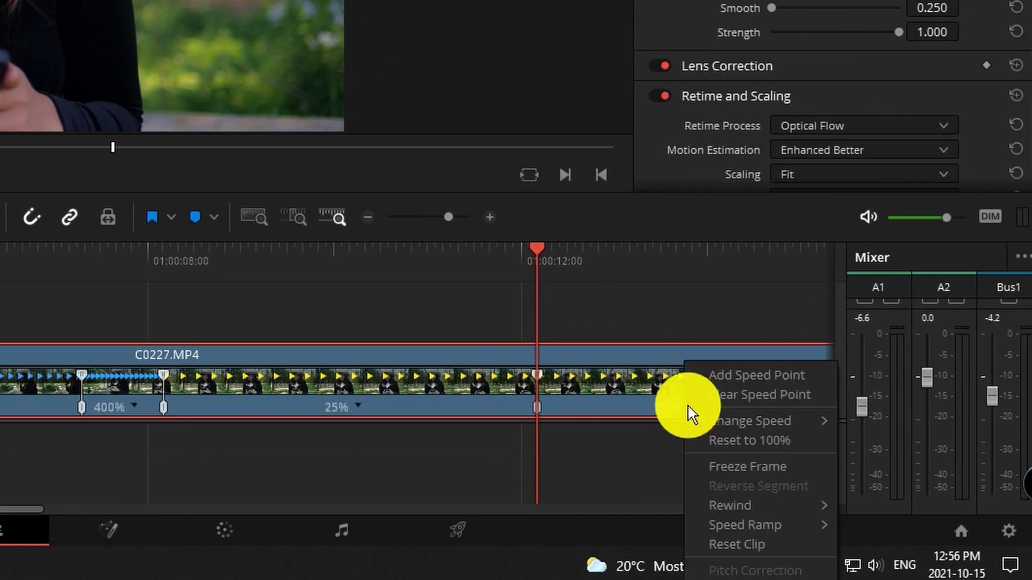
mouse_move(721, 422)
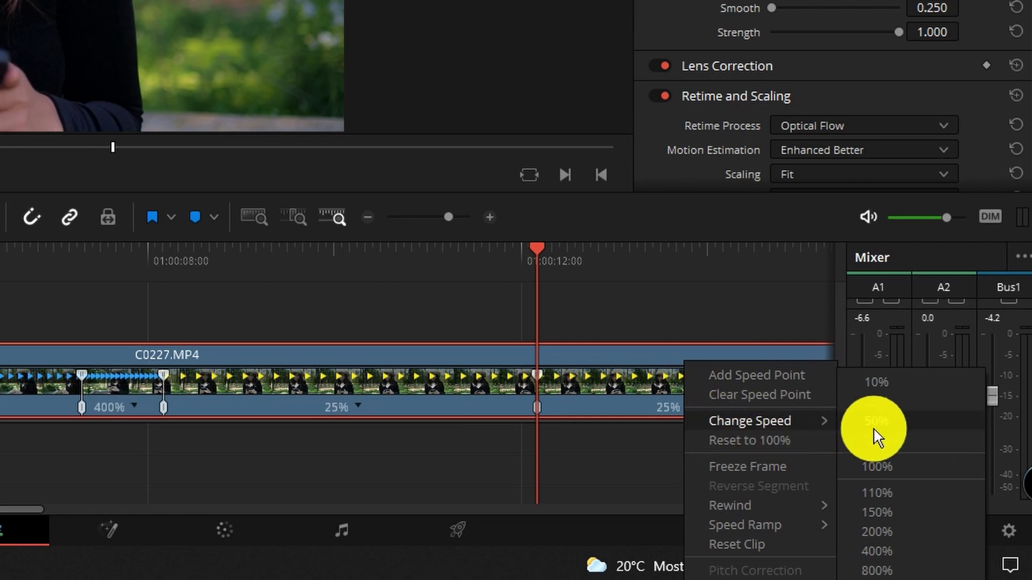
left_click(895, 467)
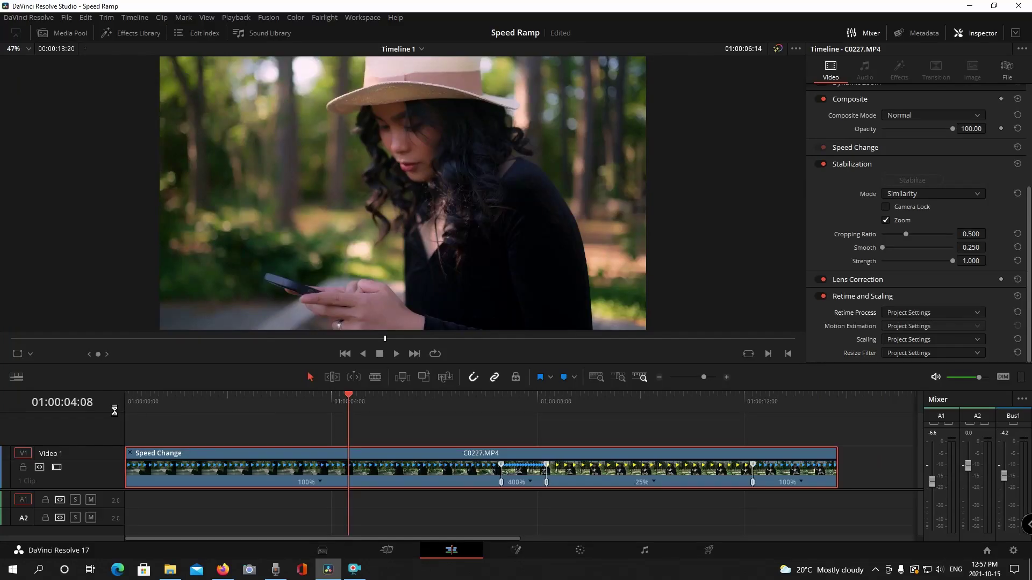
left_click_drag(135, 413, 120, 415)
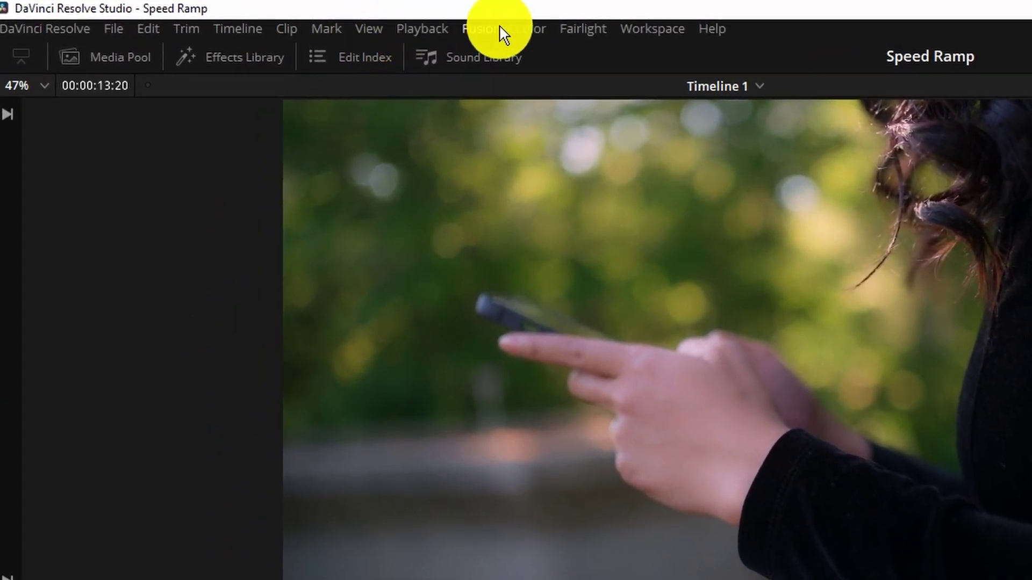
Set Playback > Render Cache to Smart.
left_click(444, 30)
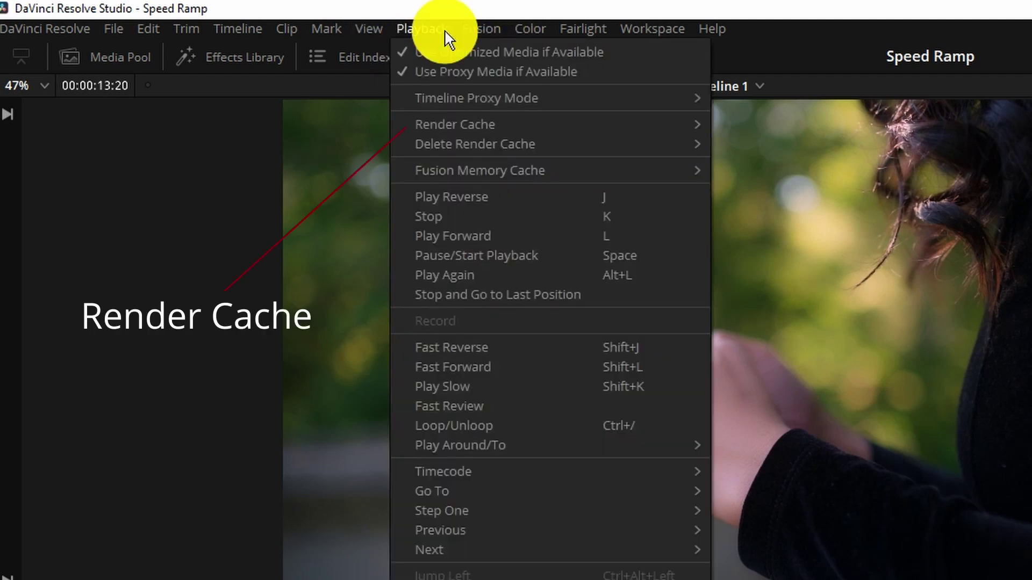
mouse_move(528, 129)
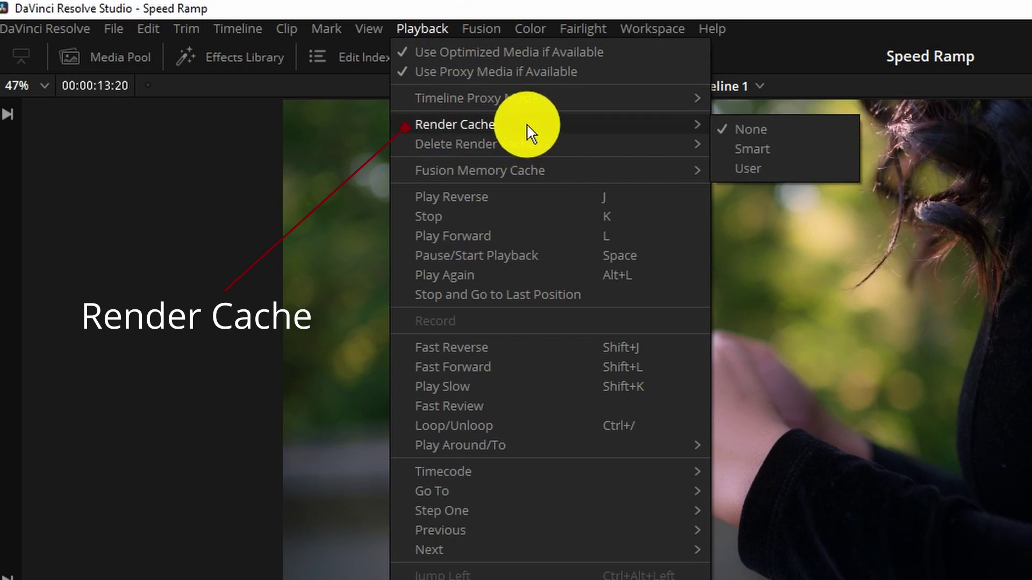
left_click(780, 153)
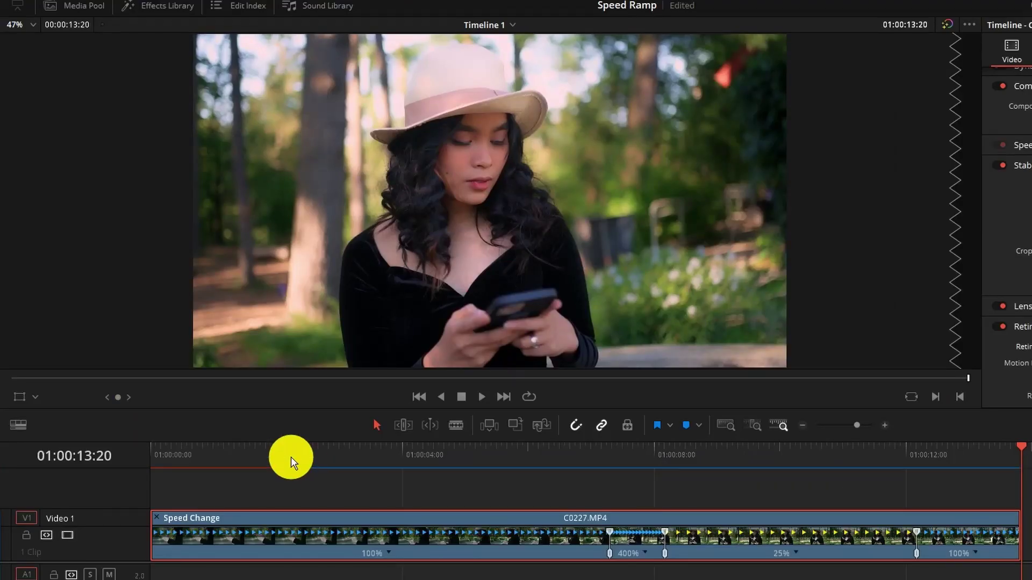
left_click(237, 396)
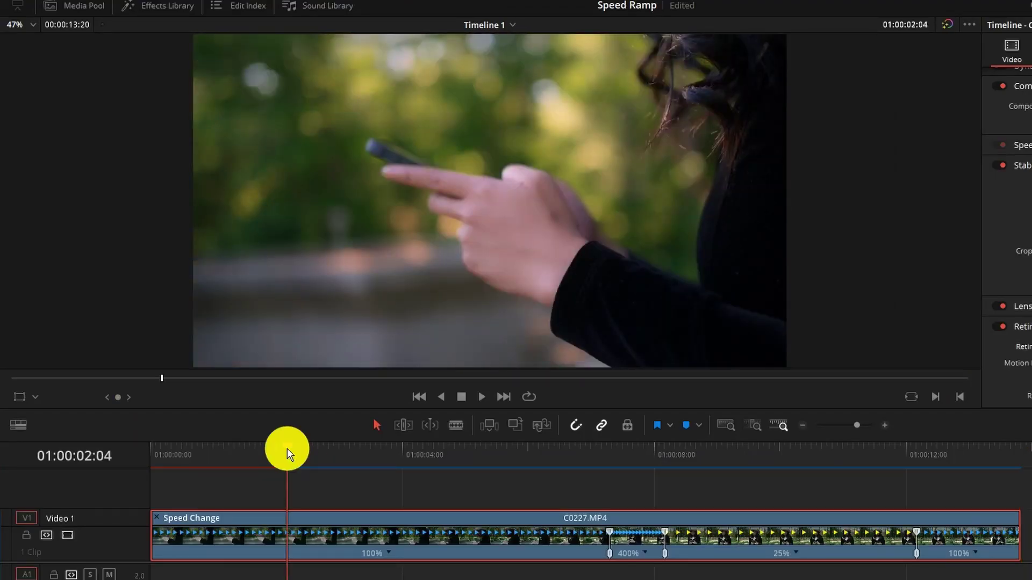
key("space")
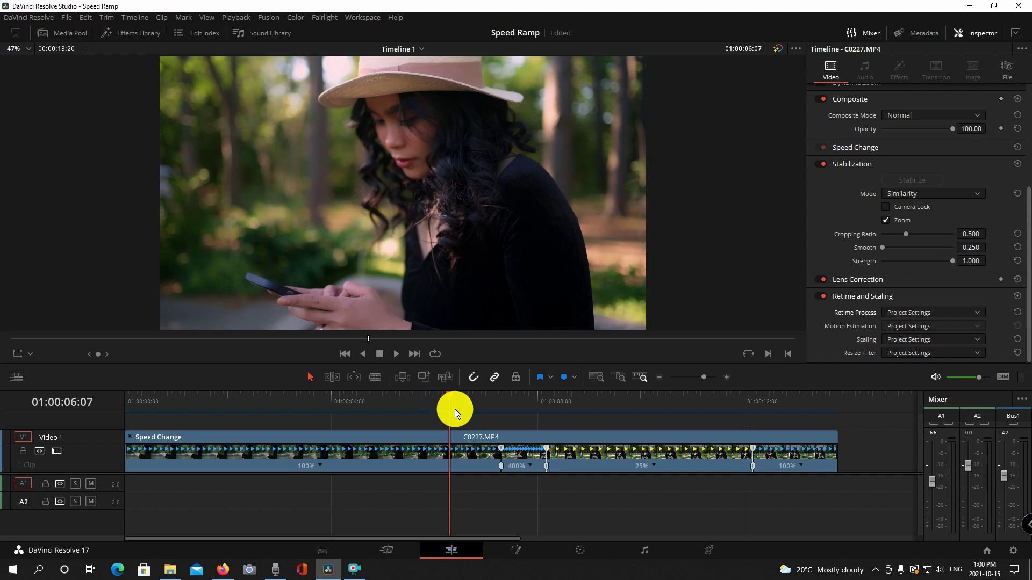
Show the Retime Curve for C0227.MP4 and drag its lane taller.
right_click(478, 437)
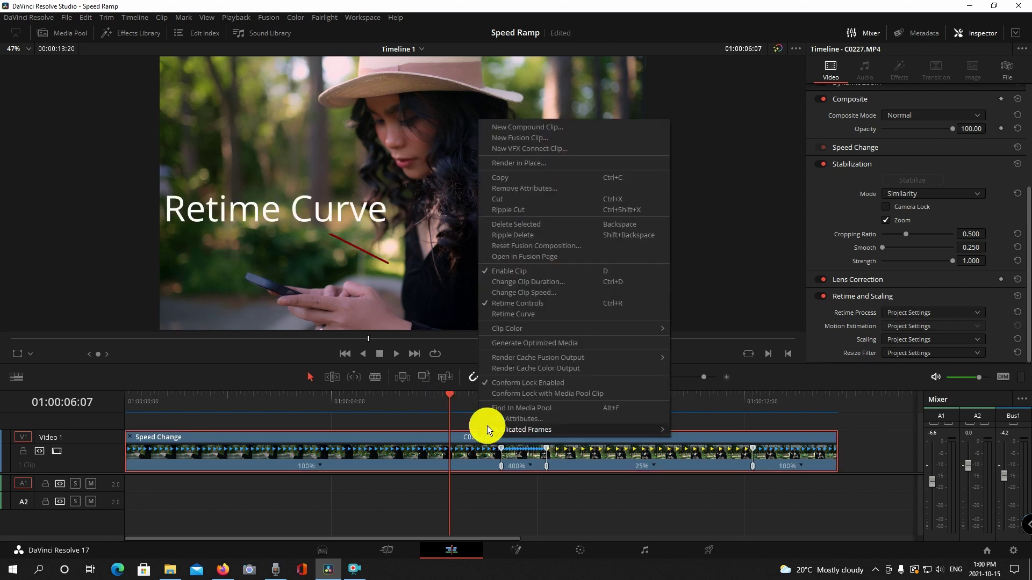
left_click(512, 316)
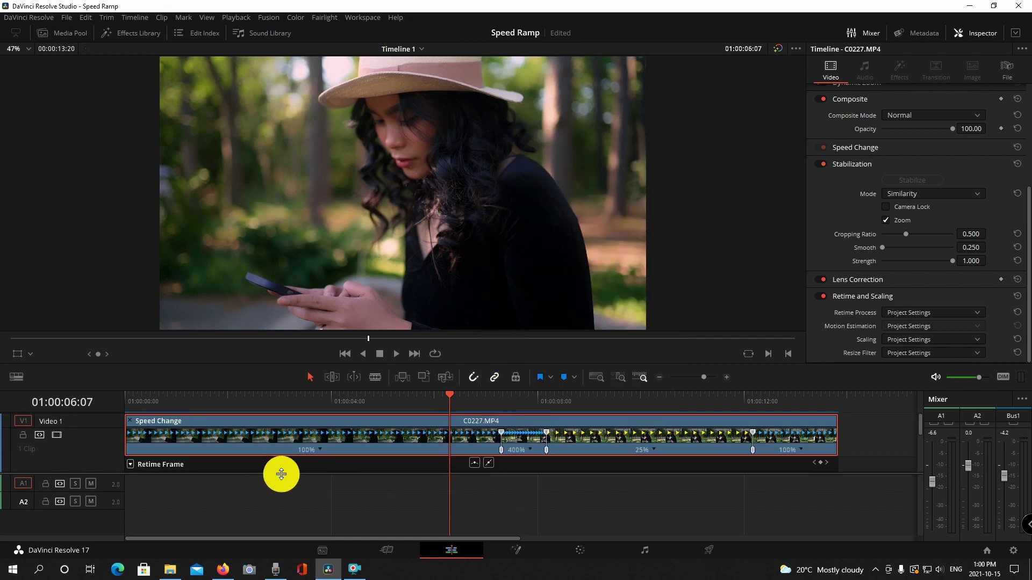
left_click_drag(281, 474, 313, 492)
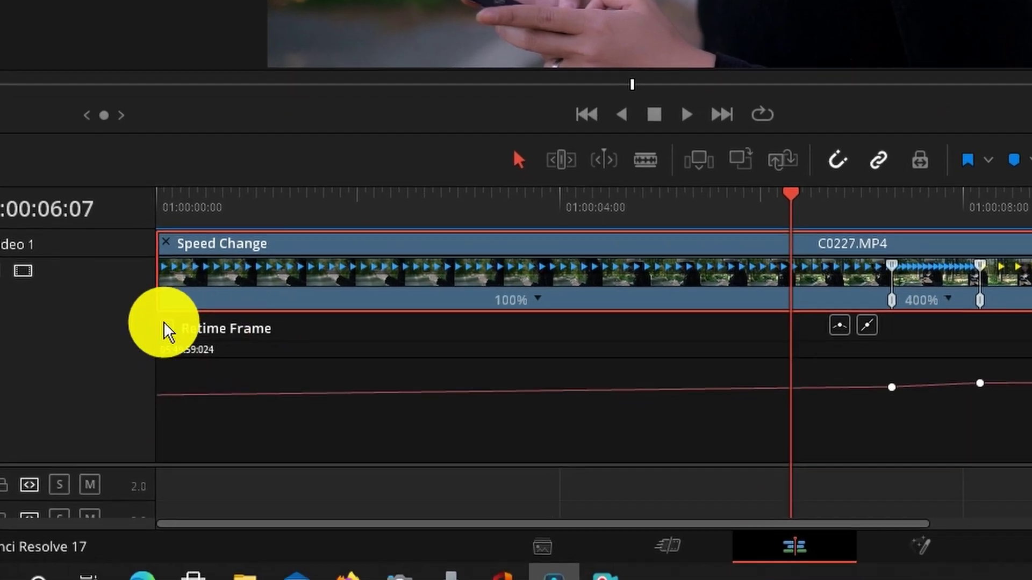
In the curve lane dropdown, uncheck Retime Frame and check Retime Speed.
left_click(183, 342)
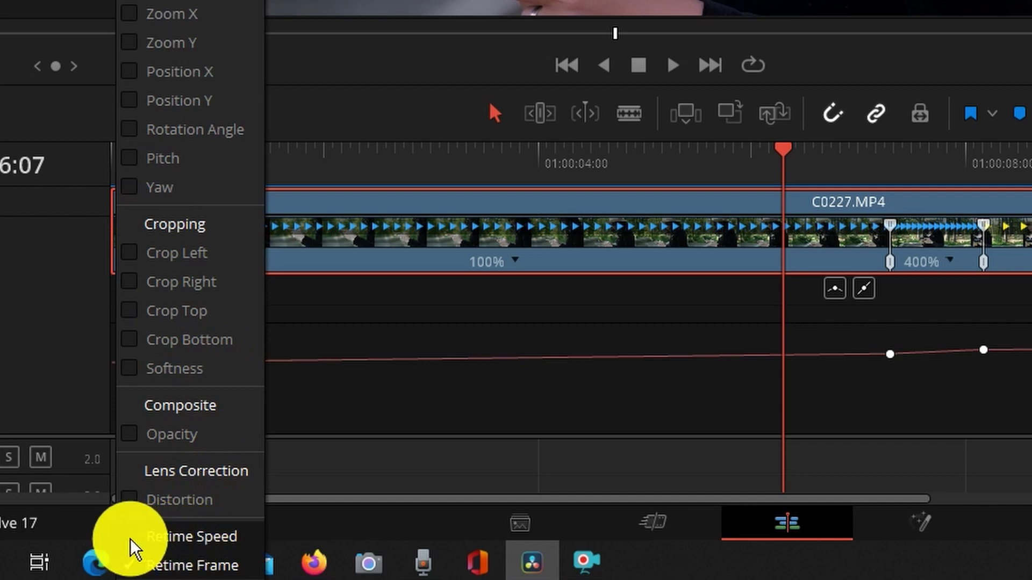
left_click(137, 562)
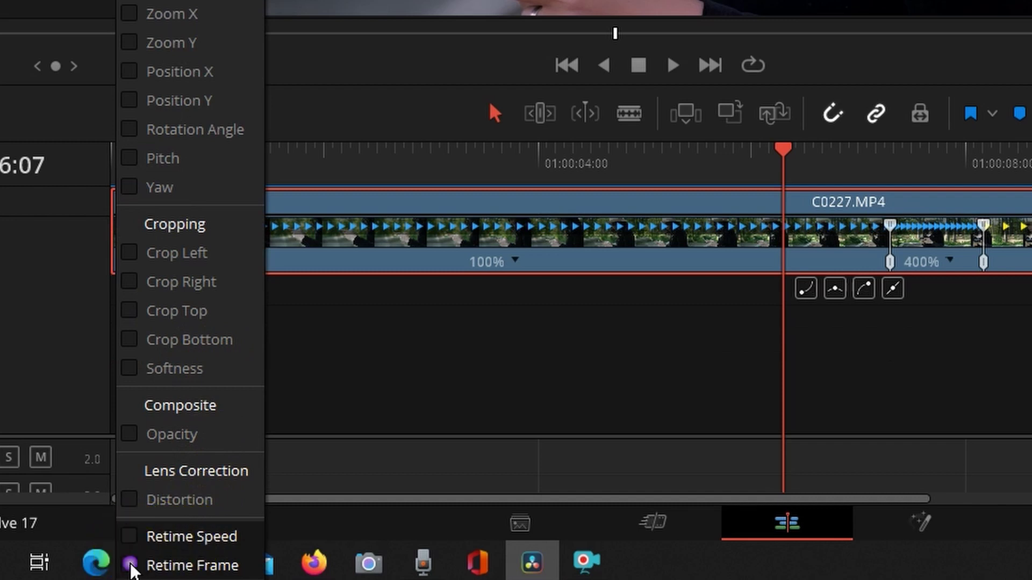
left_click(129, 536)
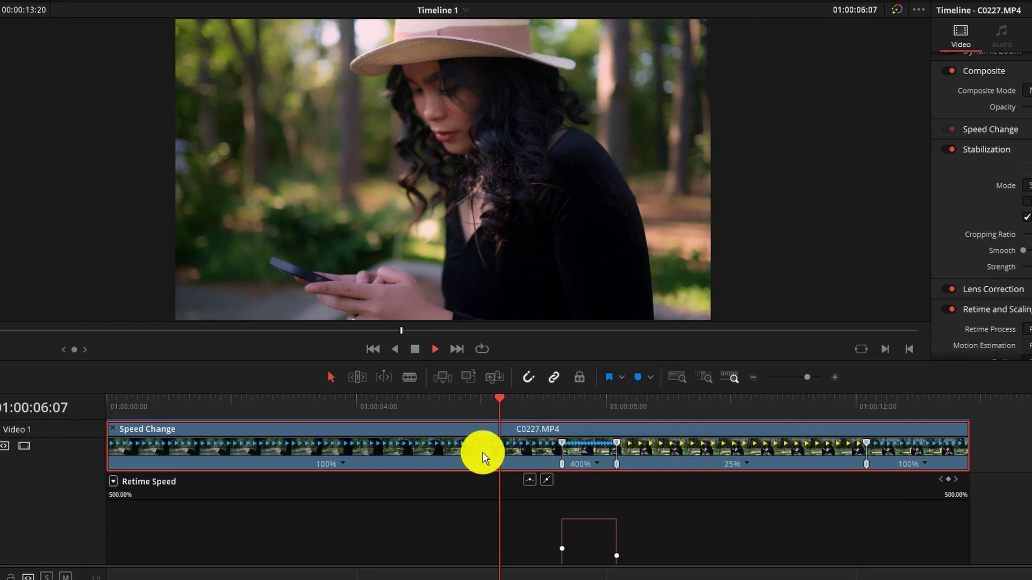
Review playback, then make both speed keyframes bounding the 400% section smooth.
key("space")
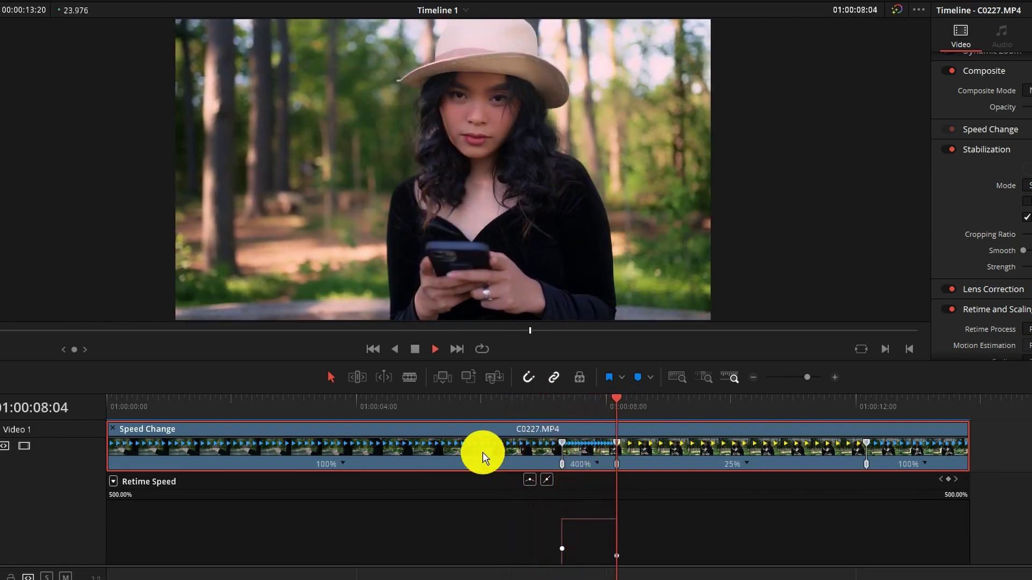
key("space")
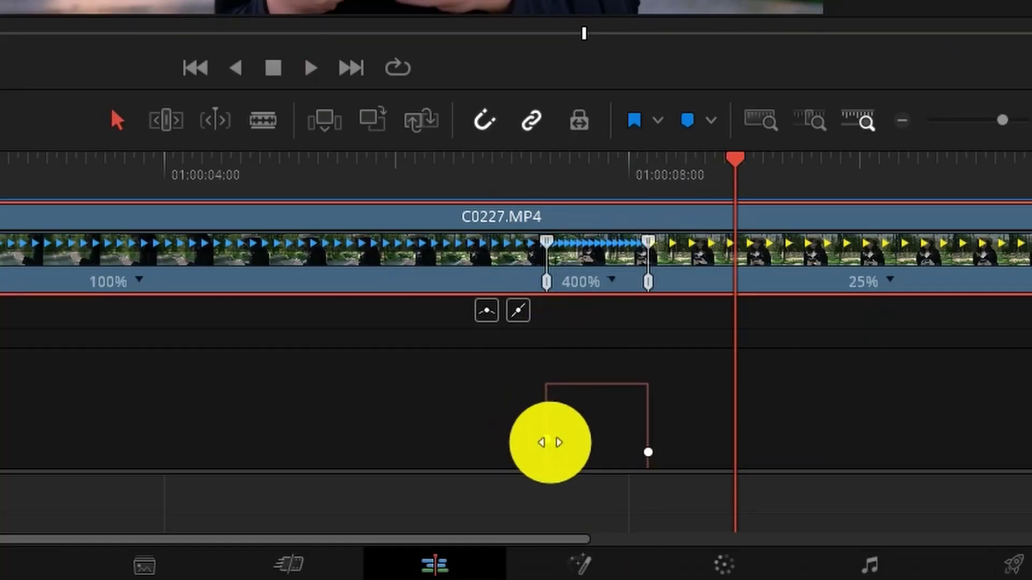
left_click(546, 436)
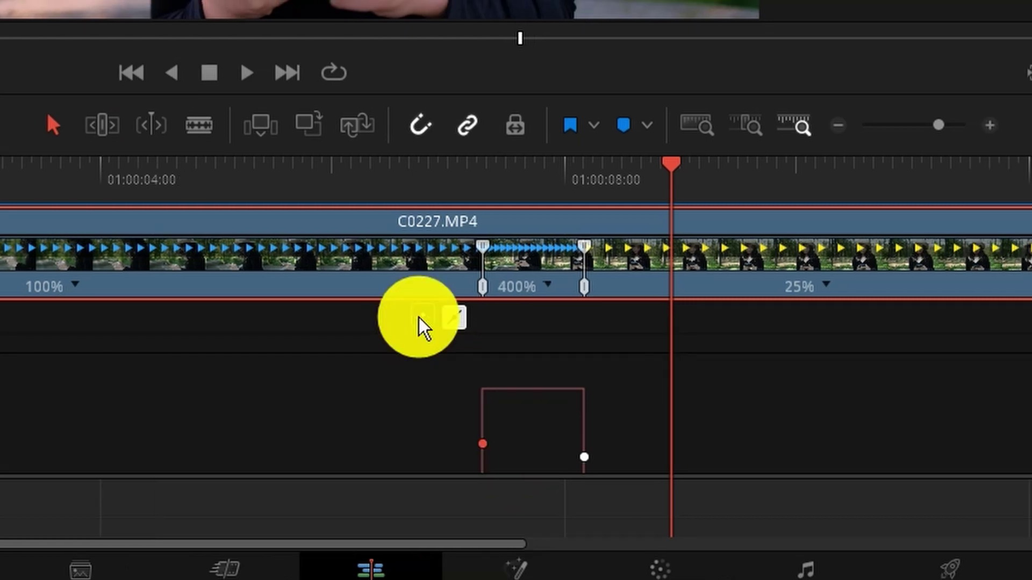
left_click(420, 318)
mouse_move(487, 440)
left_mouse_down()
mouse_move(501, 445)
mouse_move(460, 438)
mouse_move(504, 447)
left_mouse_up()
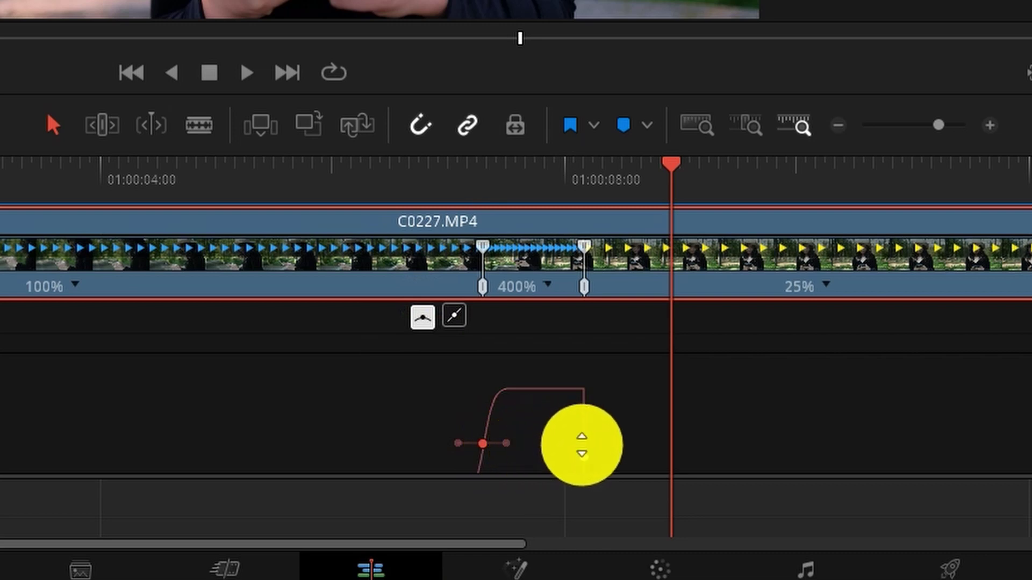
left_click(584, 453)
left_click(422, 317)
left_click(483, 444)
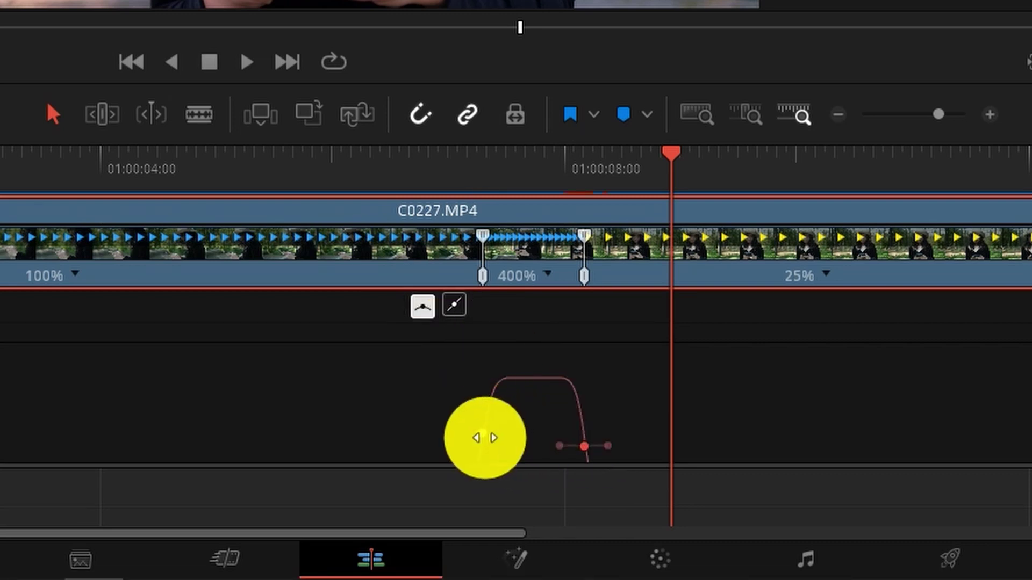
Drag the keyframes' bezier handles outward to ease the rise into and fall from 400%.
left_click(456, 455)
left_click(456, 432)
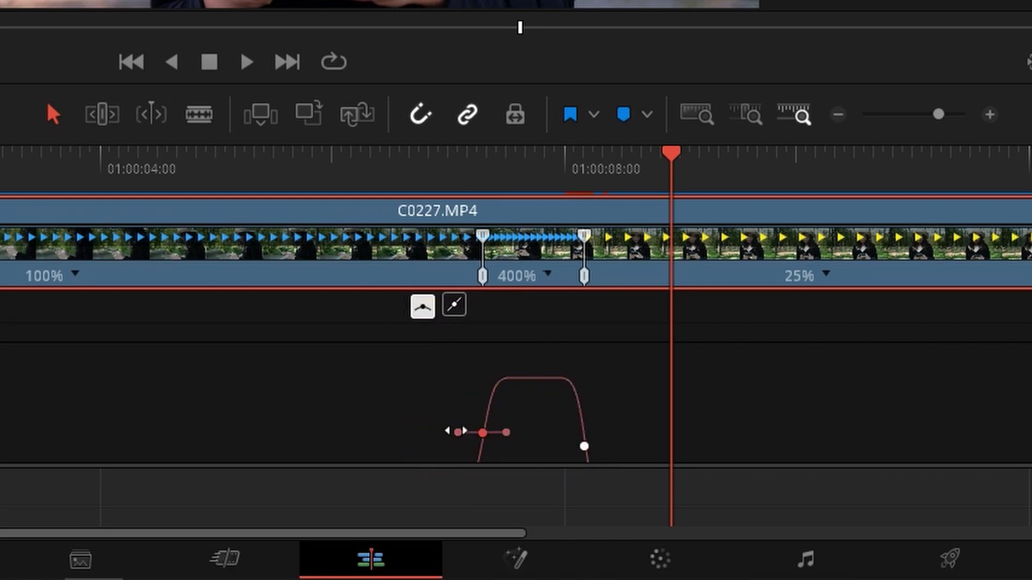
left_click_drag(458, 432, 438, 433)
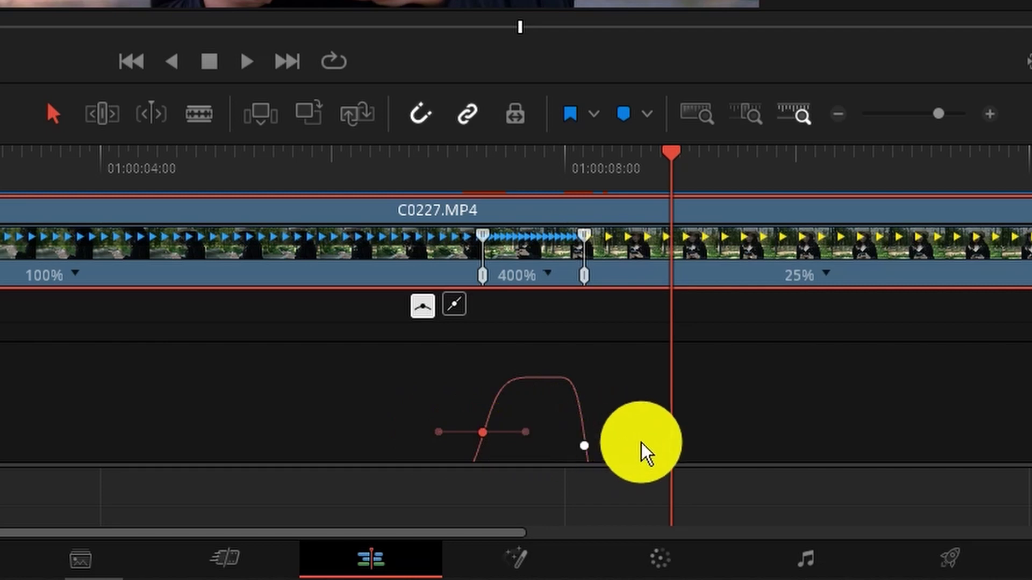
left_click(585, 445)
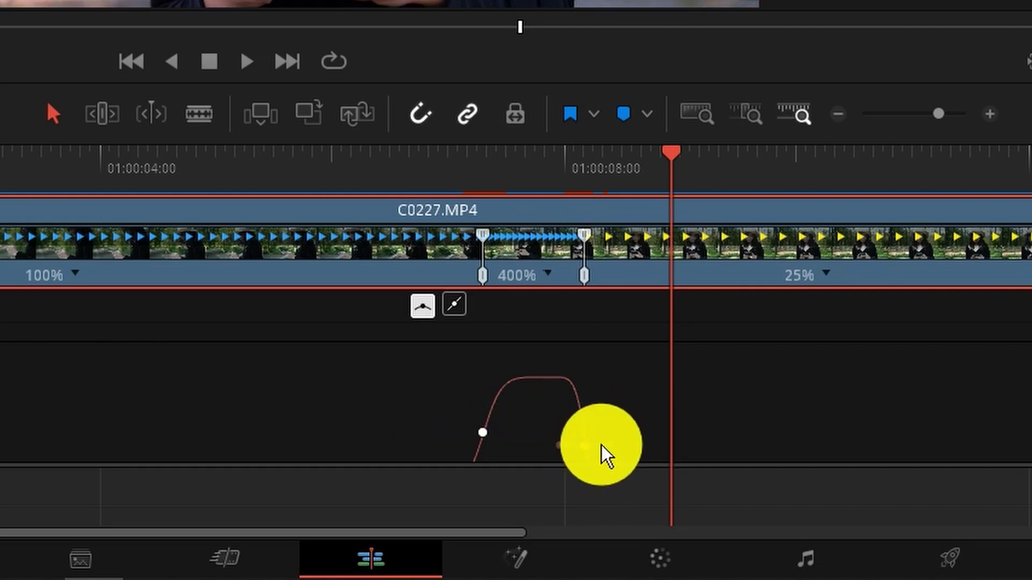
left_click_drag(606, 441, 635, 438)
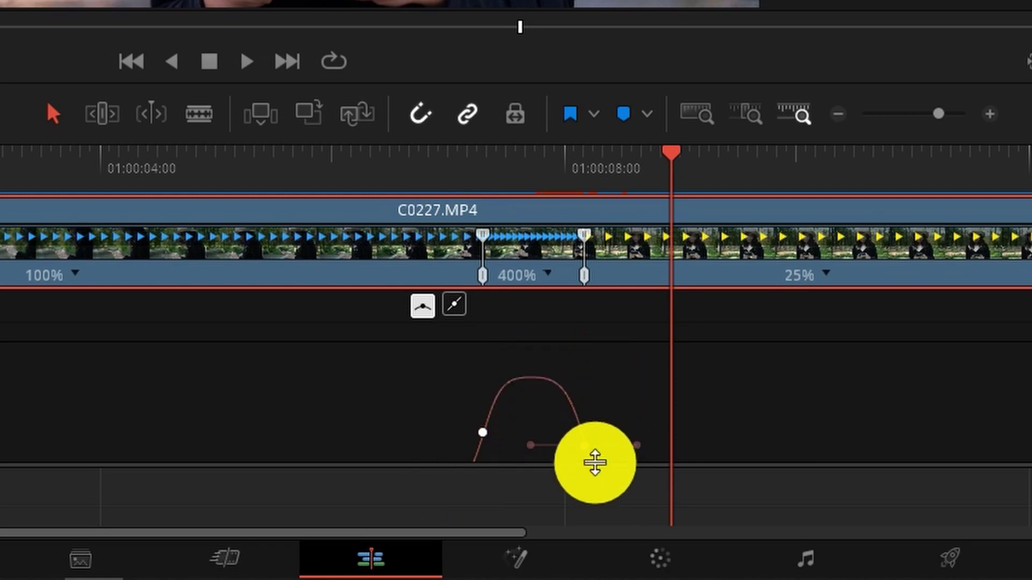
Play back the smoothed ramp from about 01:00:06:04, then again from about 01:00:05:05.
left_click(260, 171)
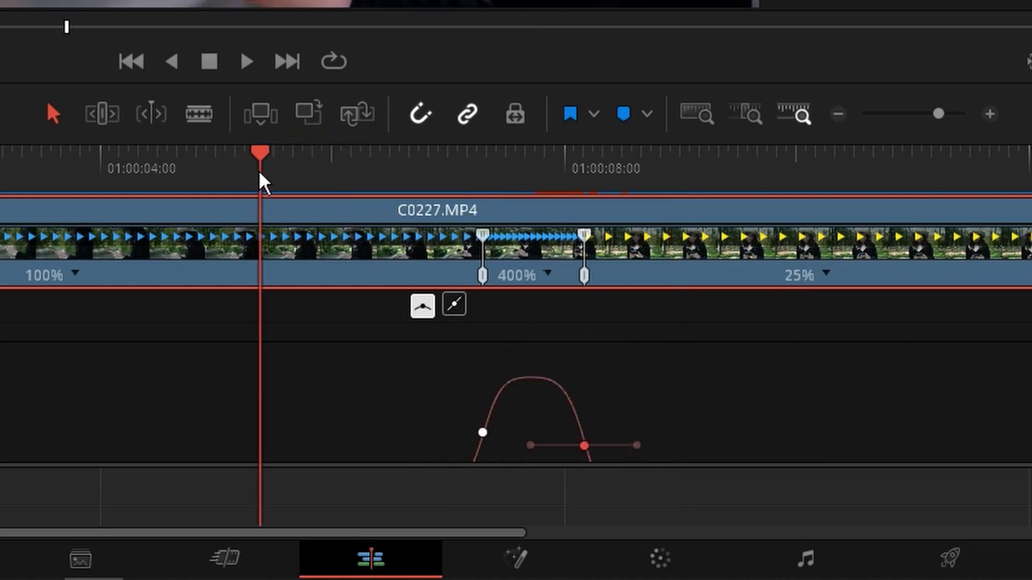
left_click(352, 167)
key("space")
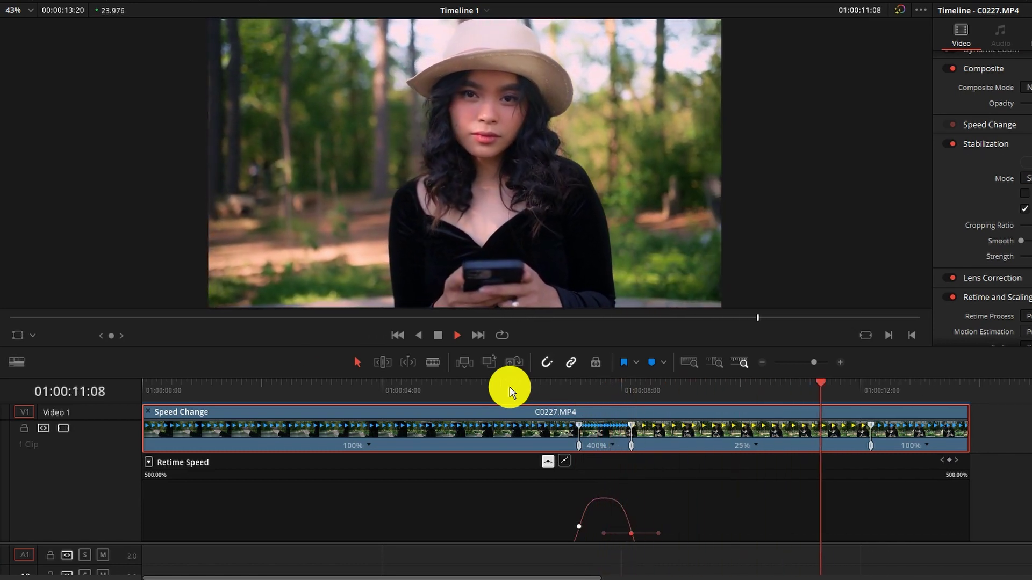
key("space")
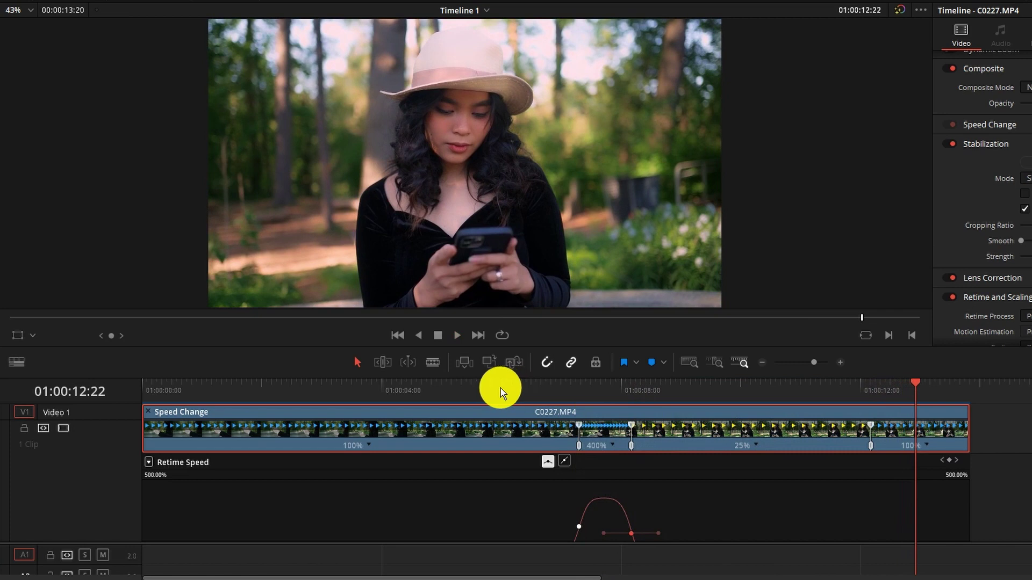
left_click(457, 386)
key("space")
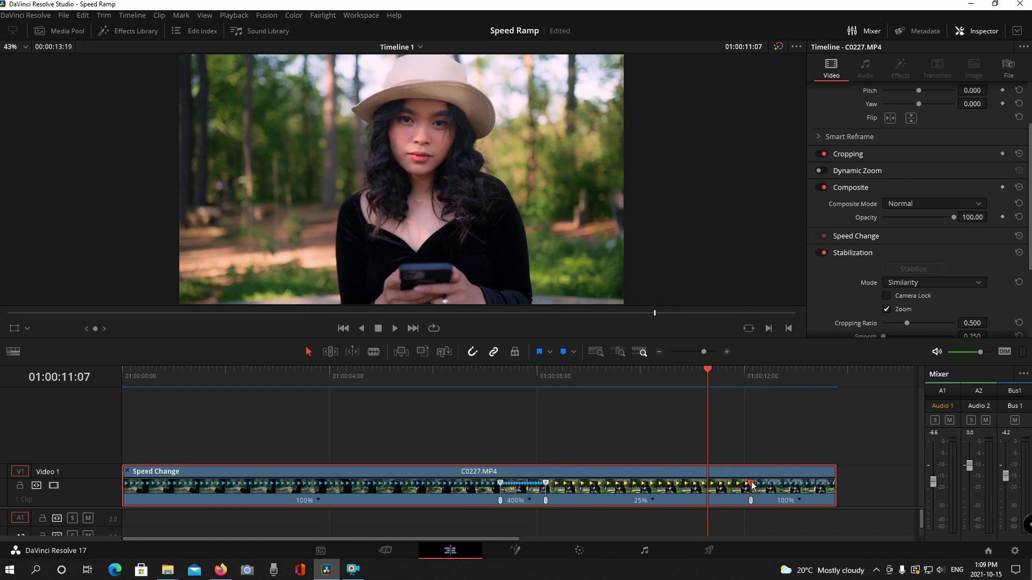
Drag both speed points earlier so the opening runs at 110% and the slow section at 32%.
left_click_drag(752, 486, 708, 491)
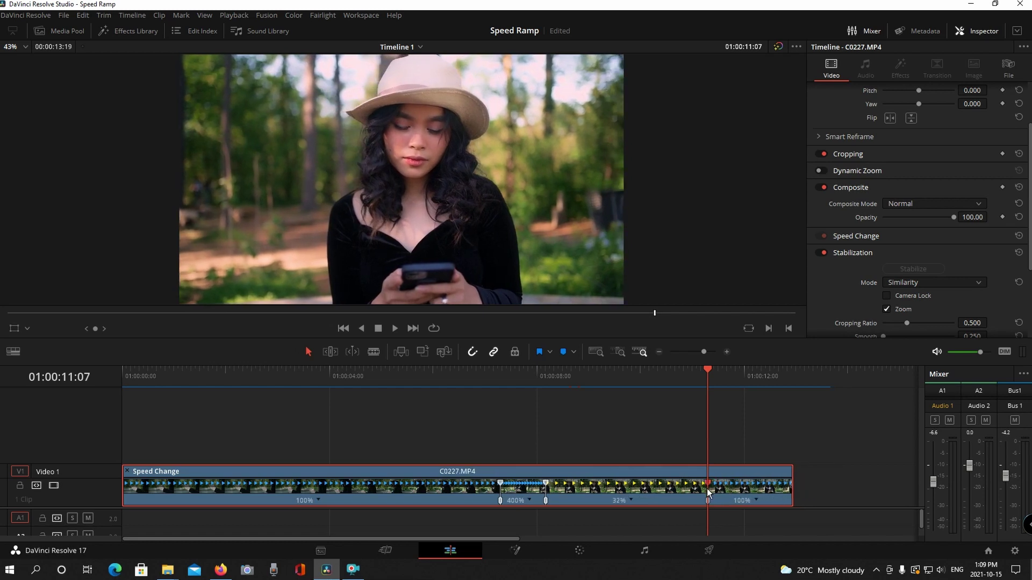
left_click_drag(707, 492, 707, 491)
left_click(501, 478)
left_click_drag(501, 483, 466, 487)
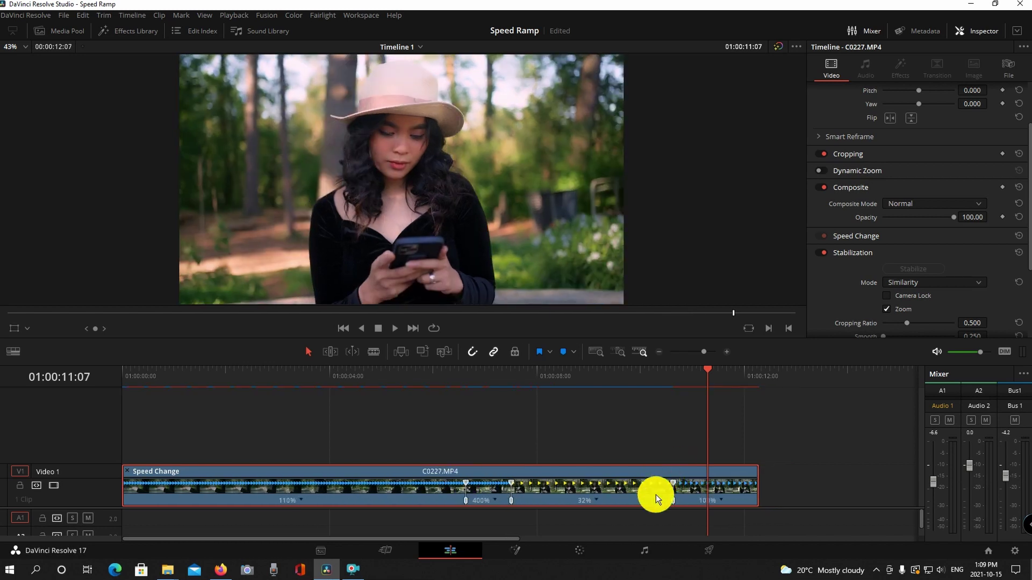